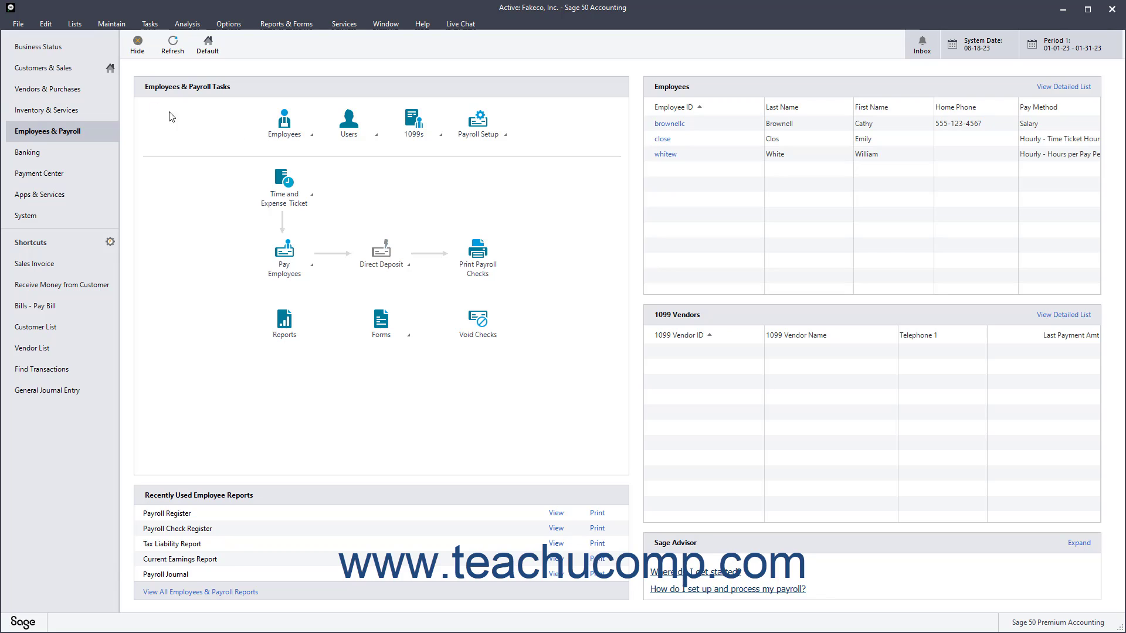
Step: Open employee and sales rep maintenance and load the first employee's existing record
left_click(113, 25)
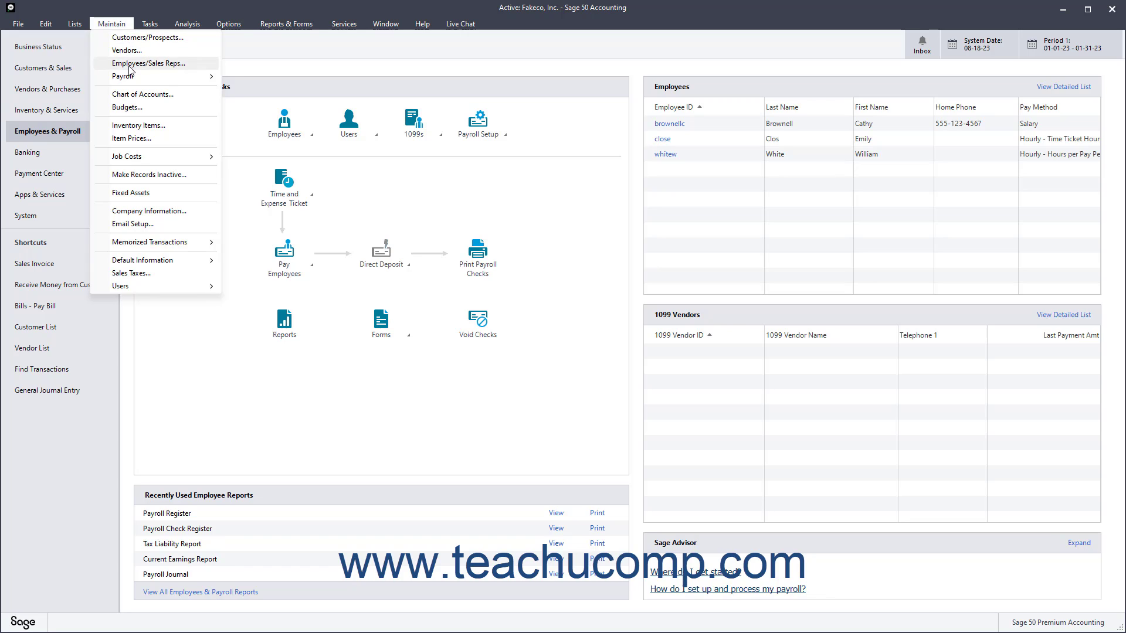
left_click(129, 64)
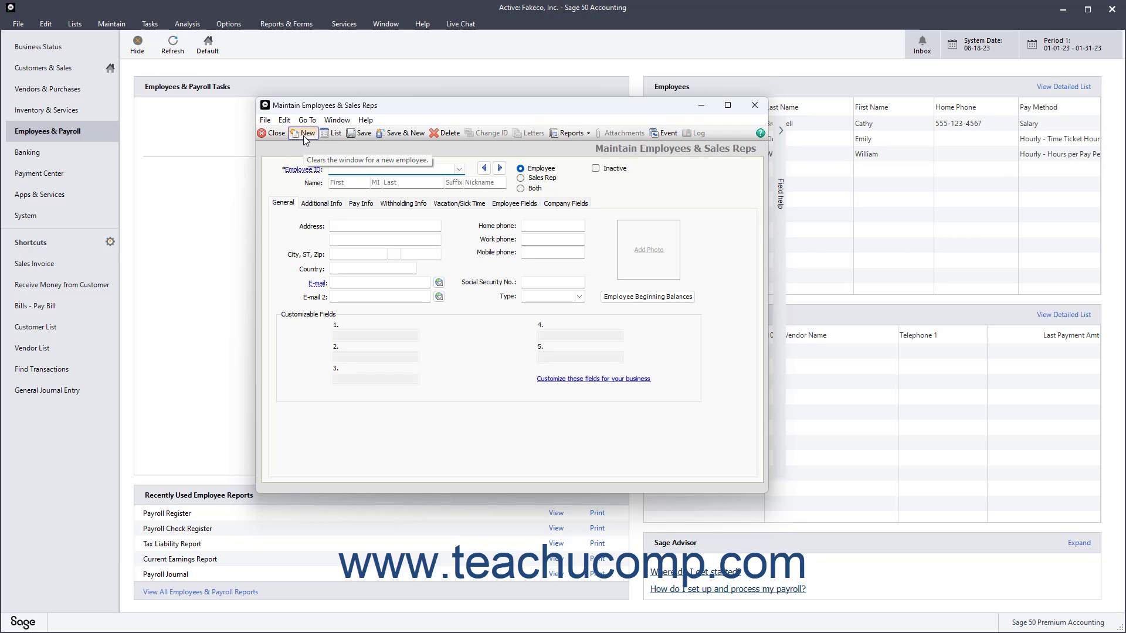
left_click(458, 169)
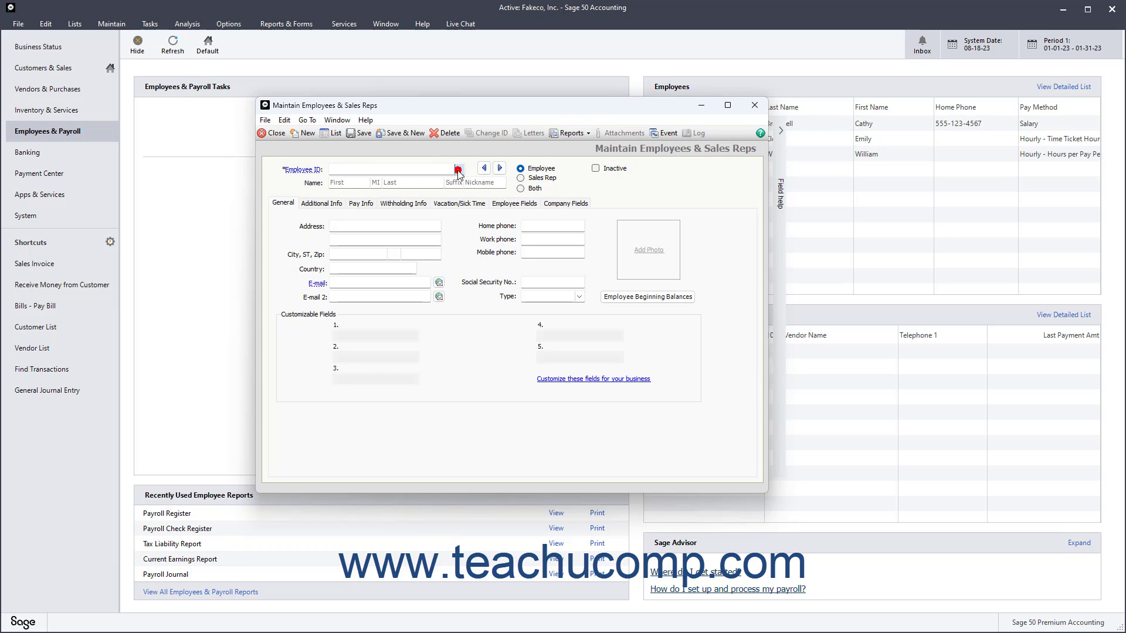
double_click(450, 182)
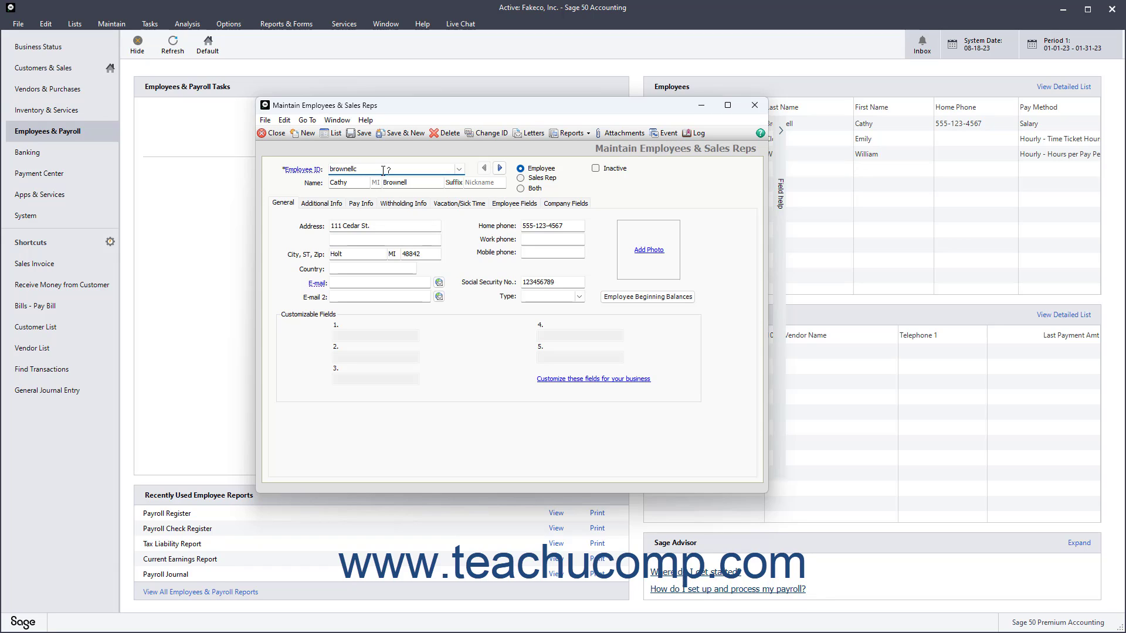
Step: Examine the employee's general details: name, employee type, address, e-mail, phone, Social Security number and type fields
left_click(364, 183)
left_click(380, 184)
left_click(405, 183)
left_click(483, 183)
left_click(326, 189)
left_click(521, 169)
left_click(371, 269)
left_click(364, 283)
left_click(363, 296)
left_click(527, 227)
left_click(534, 248)
left_click(574, 282)
left_click(561, 296)
Step: Look at the employee photo selection dialog and the employee beginning balances, closing both without changes
left_click(654, 253)
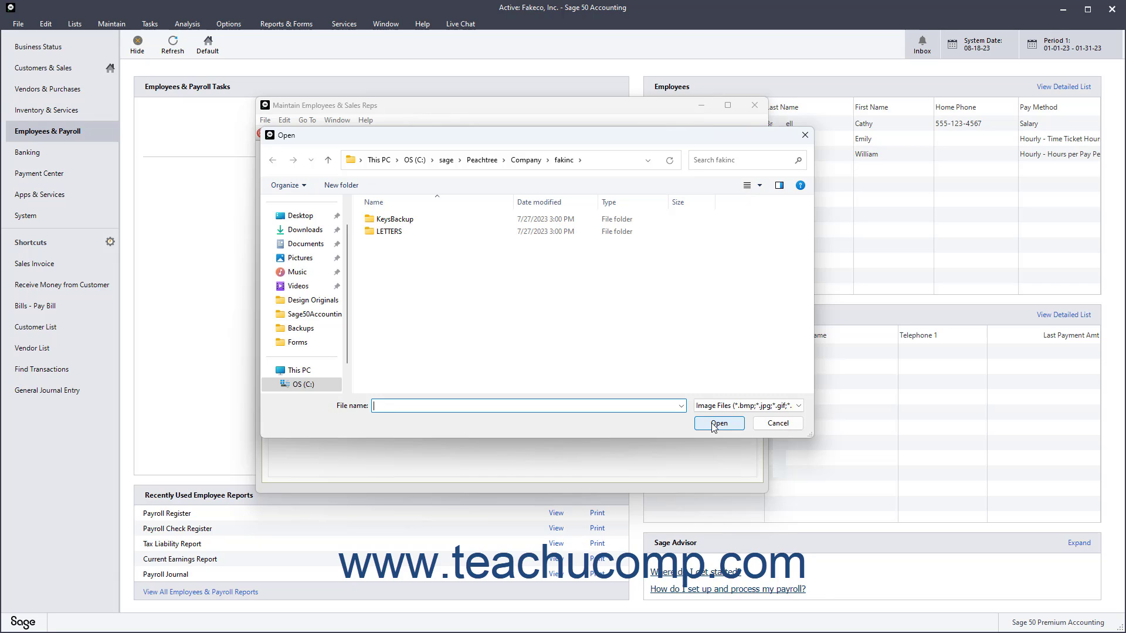
left_click(777, 423)
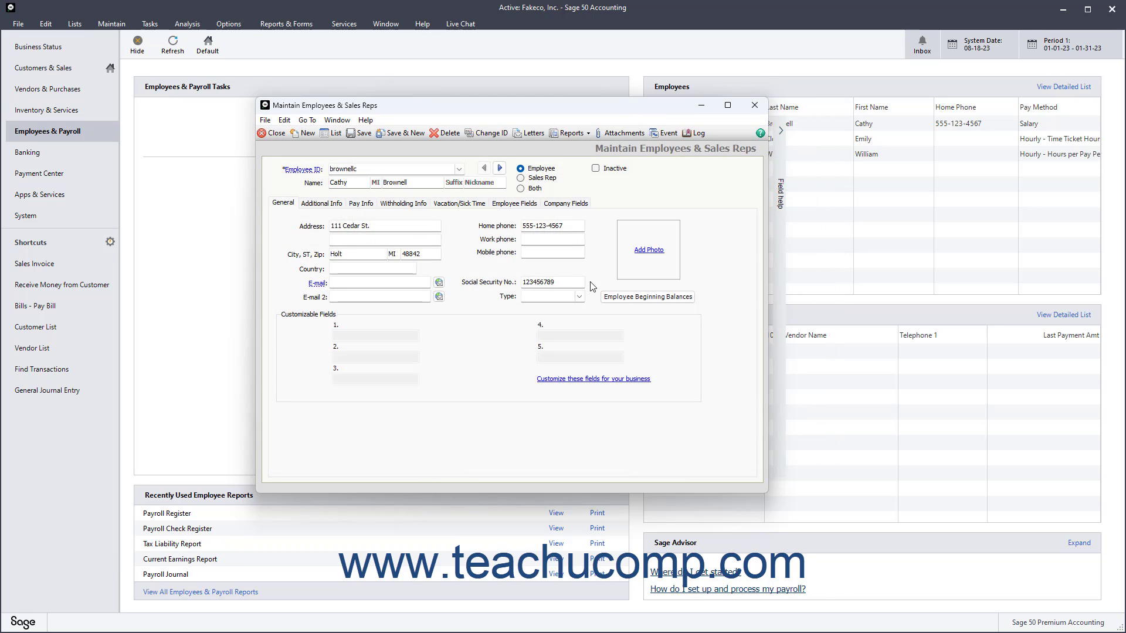
left_click(623, 298)
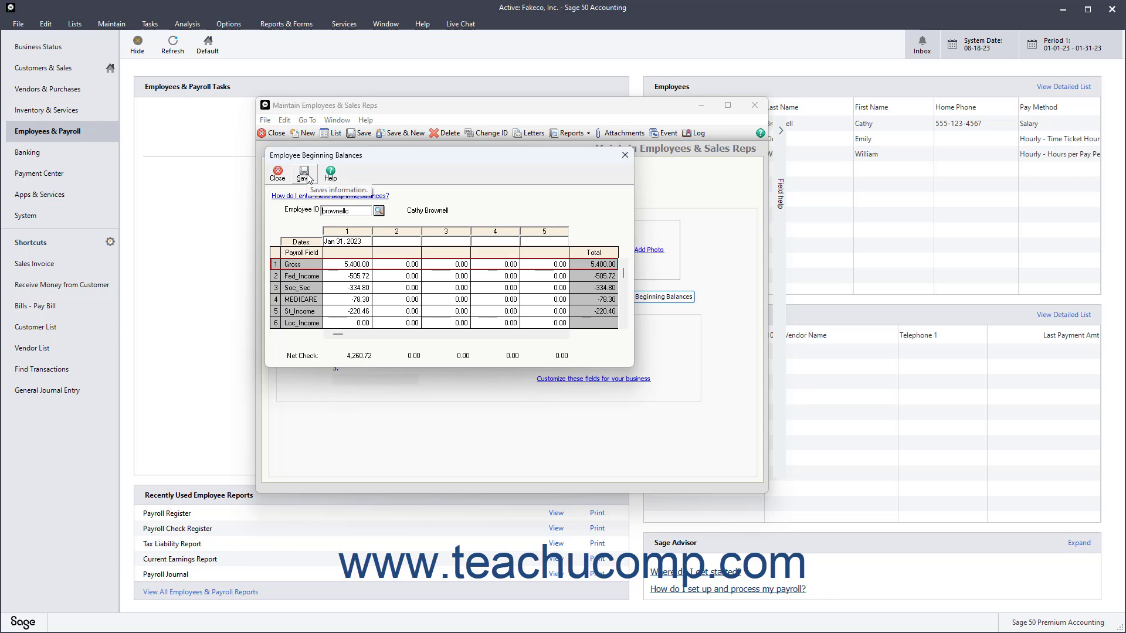
left_click(279, 174)
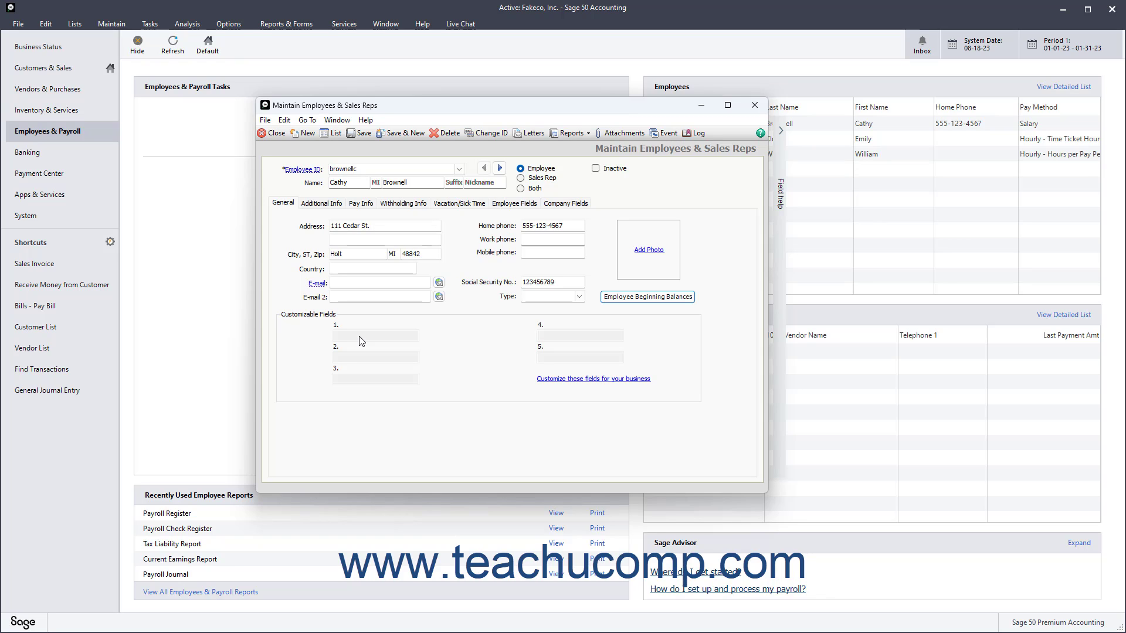
Step: Review the emergency contact and demographic fields in the employee's additional information
left_click(333, 204)
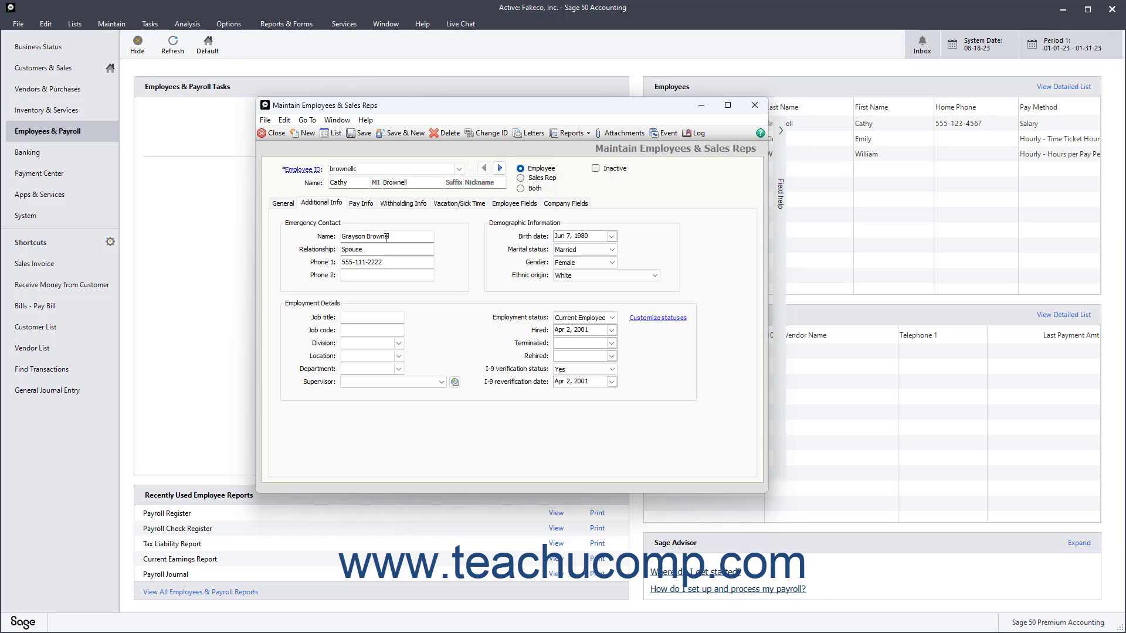
left_click(386, 237)
left_click(384, 249)
left_click(396, 263)
left_click(388, 275)
left_click(512, 236)
Step: Enter Supervisor as the job title and check the job code, division, location, department and supervisor fields
left_click(352, 316)
type("Supervisor")
left_click(350, 330)
left_click(356, 344)
left_click(347, 356)
left_click(347, 368)
left_click(357, 383)
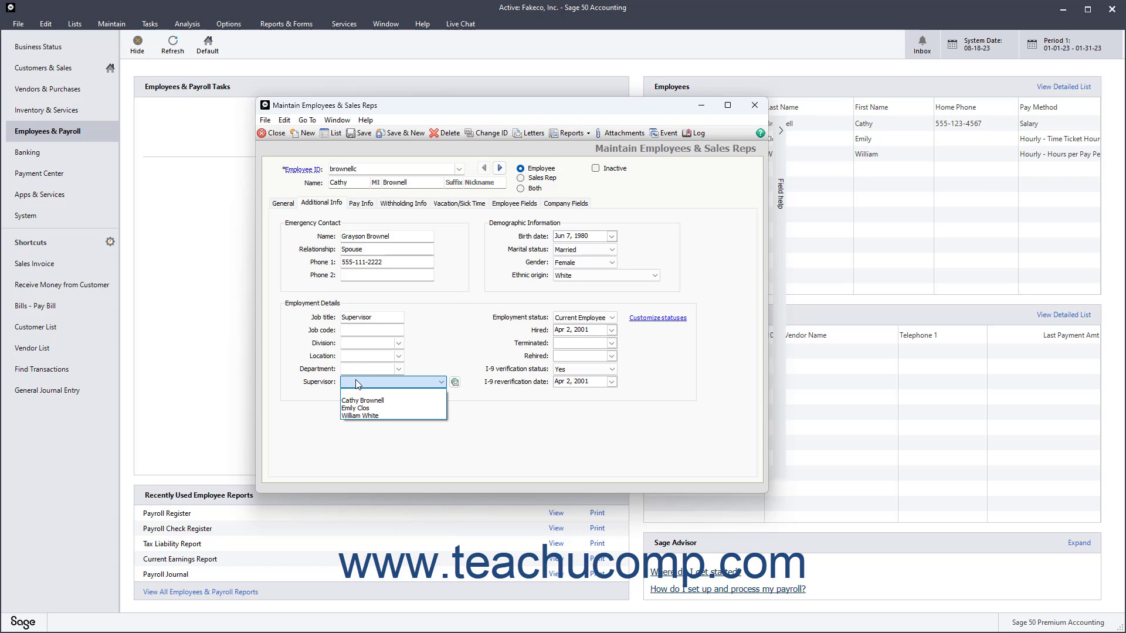
left_click(357, 384)
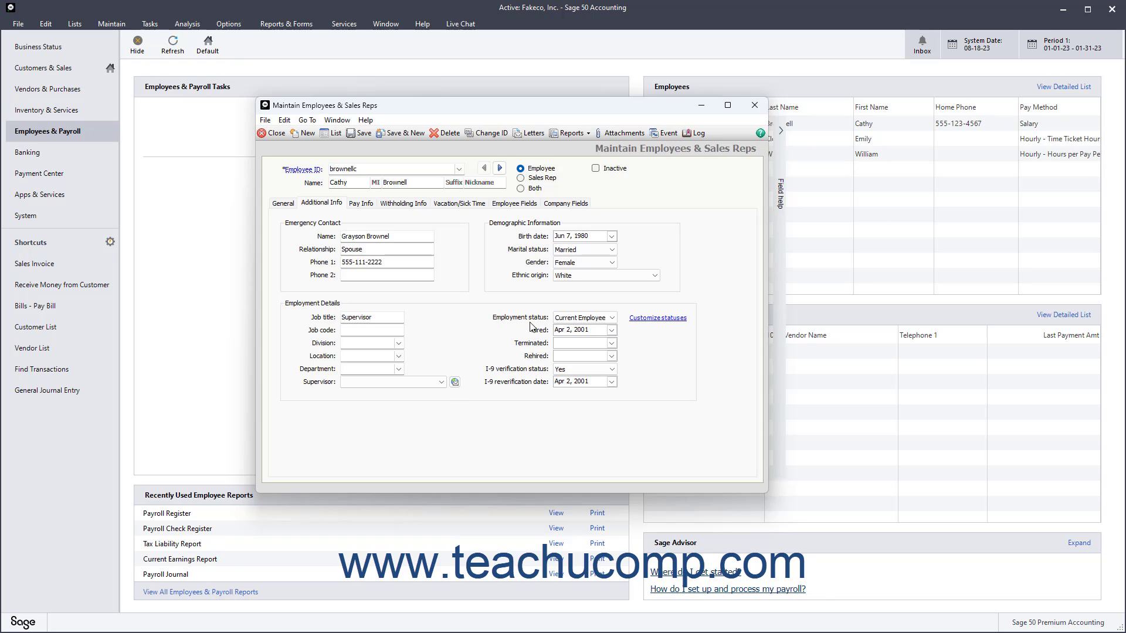
Step: View the employment status choices and the customizable status list, leaving both unchanged
left_click(612, 318)
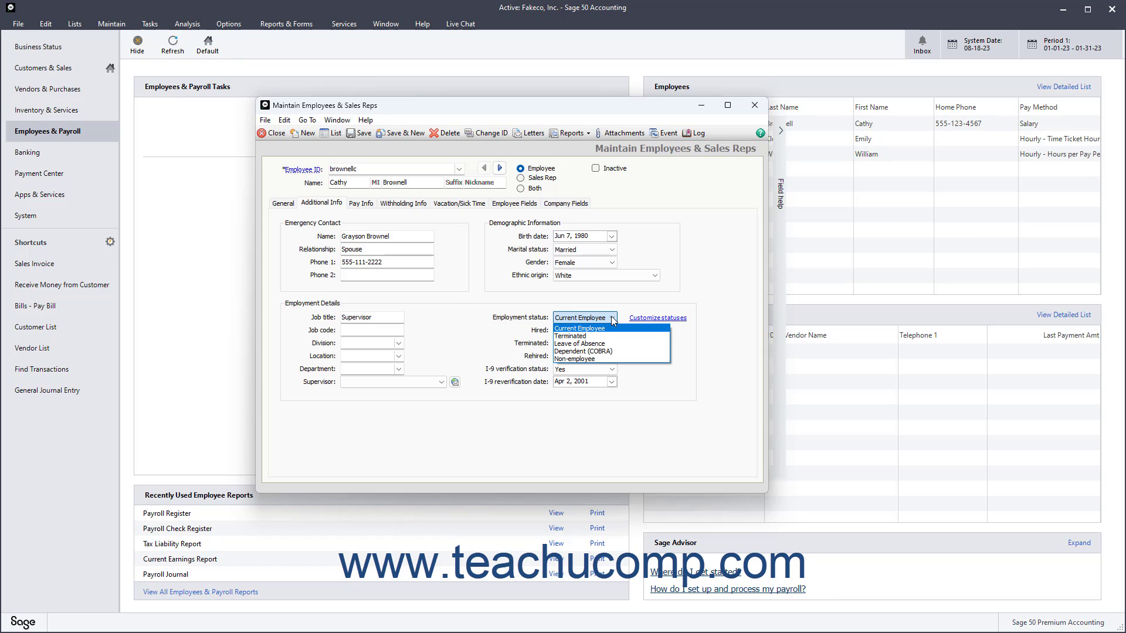
left_click(611, 319)
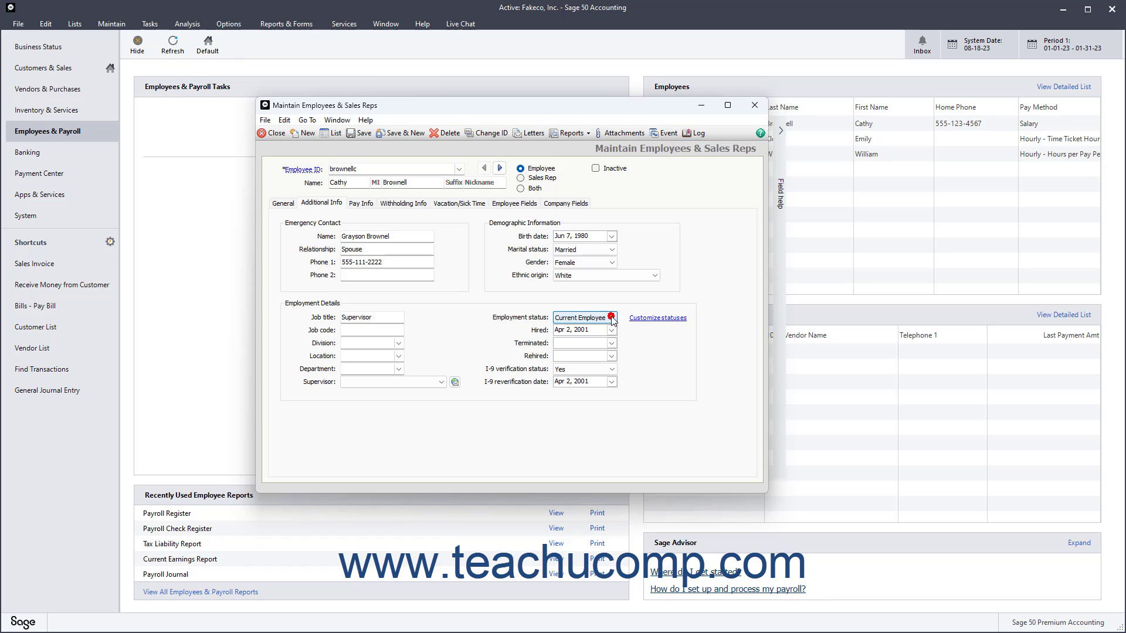
left_click(663, 318)
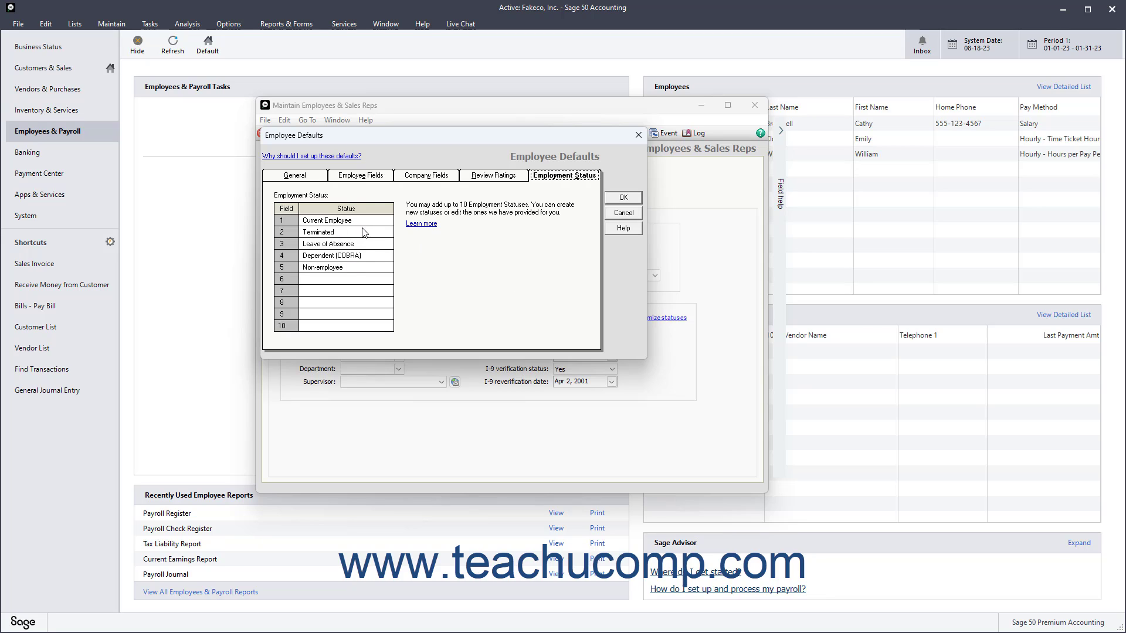
left_click(622, 215)
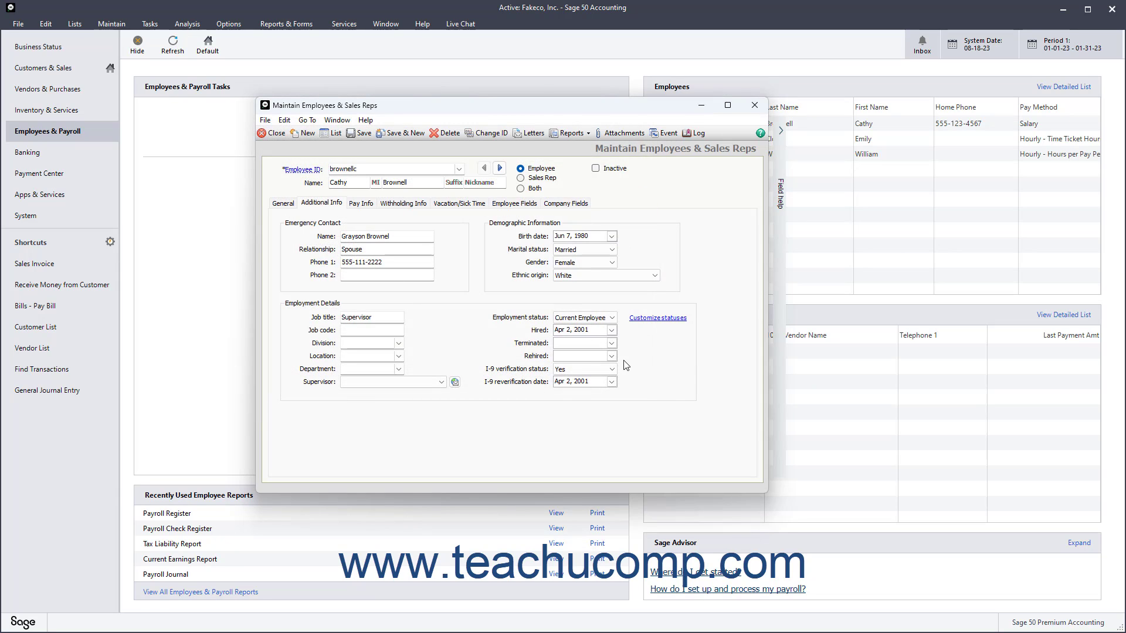
Step: Check the hired and terminated dates, the I-9 verification status and the I-9 reverification date
left_click(612, 331)
left_click(613, 332)
left_click(602, 341)
left_click(612, 370)
left_click(613, 369)
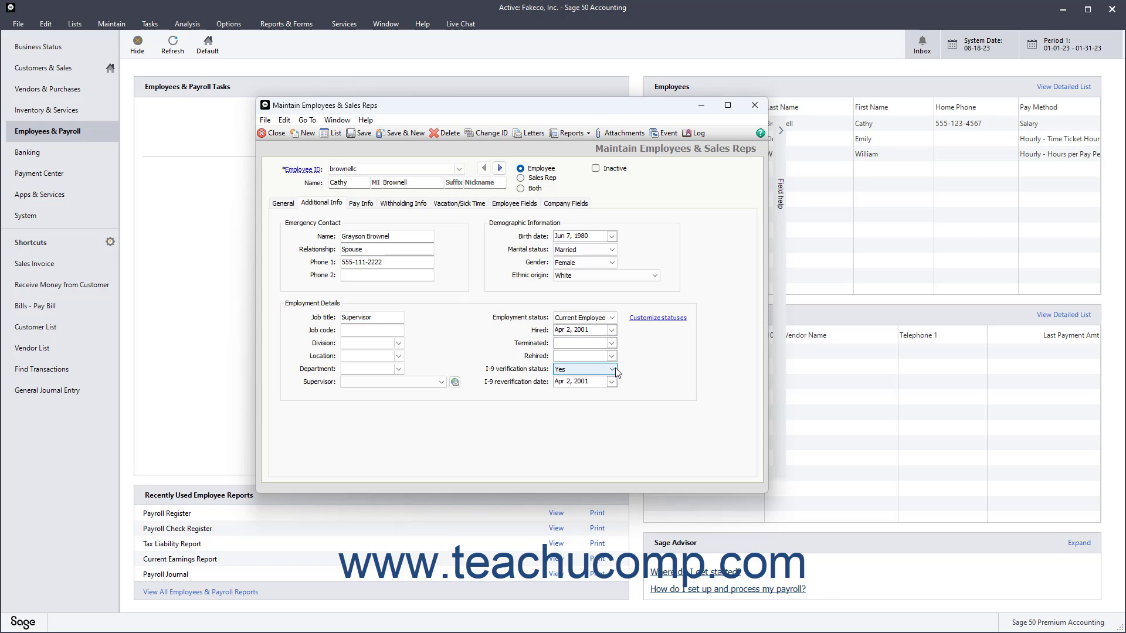
left_click(613, 382)
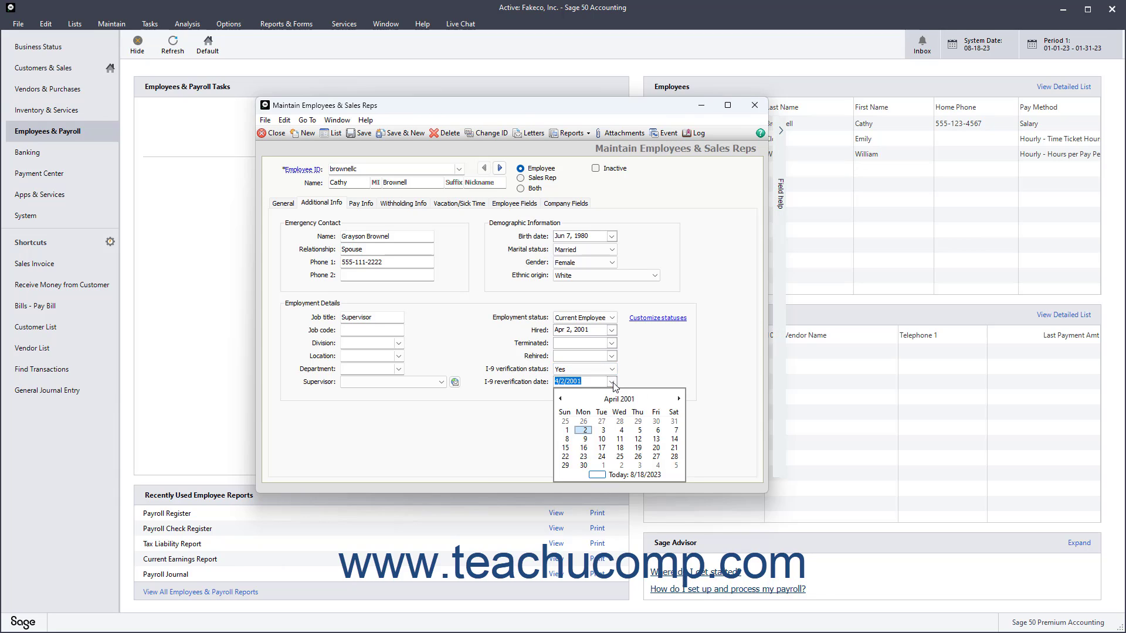
left_click(612, 384)
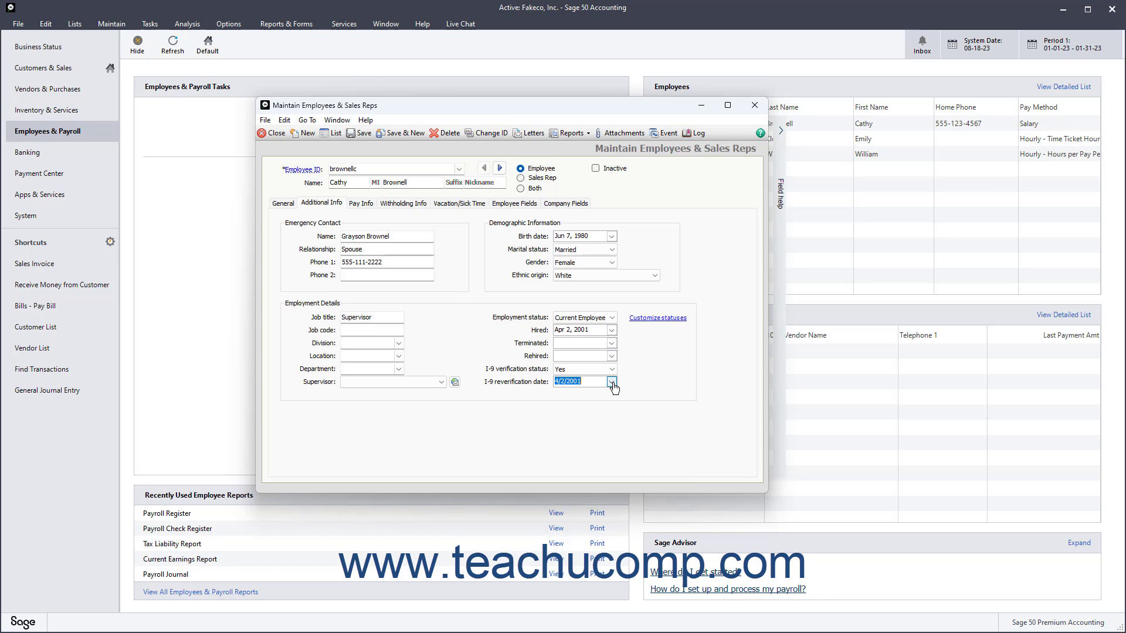
Step: Review the employee's pay method, customer billing rate, pay frequency, hours per pay period and salary pay rate
left_click(370, 208)
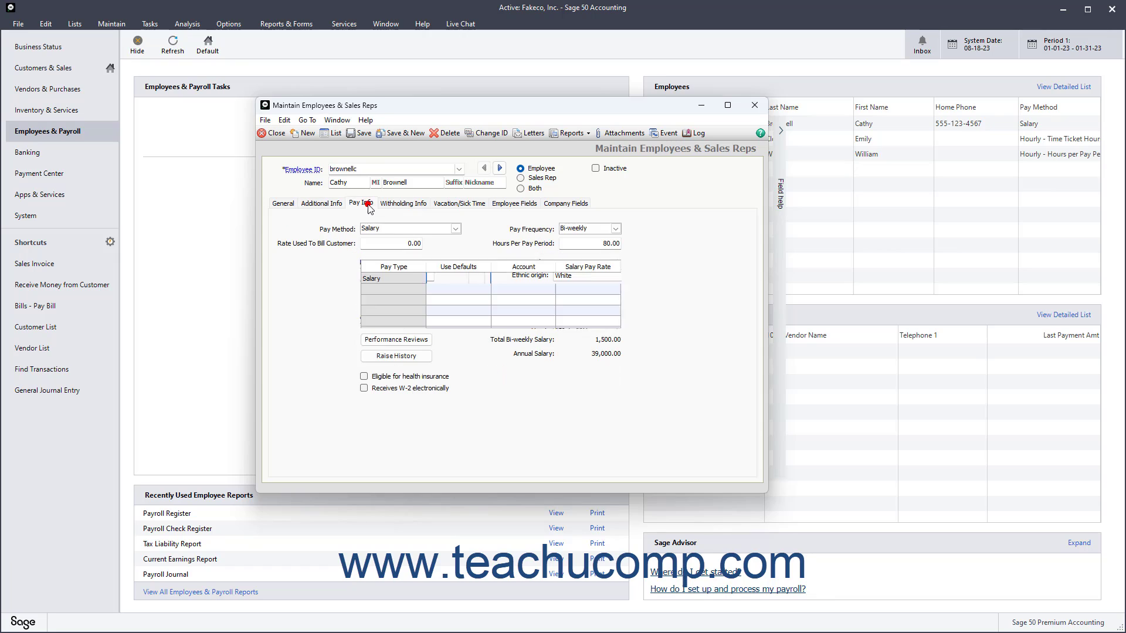
left_click(442, 232)
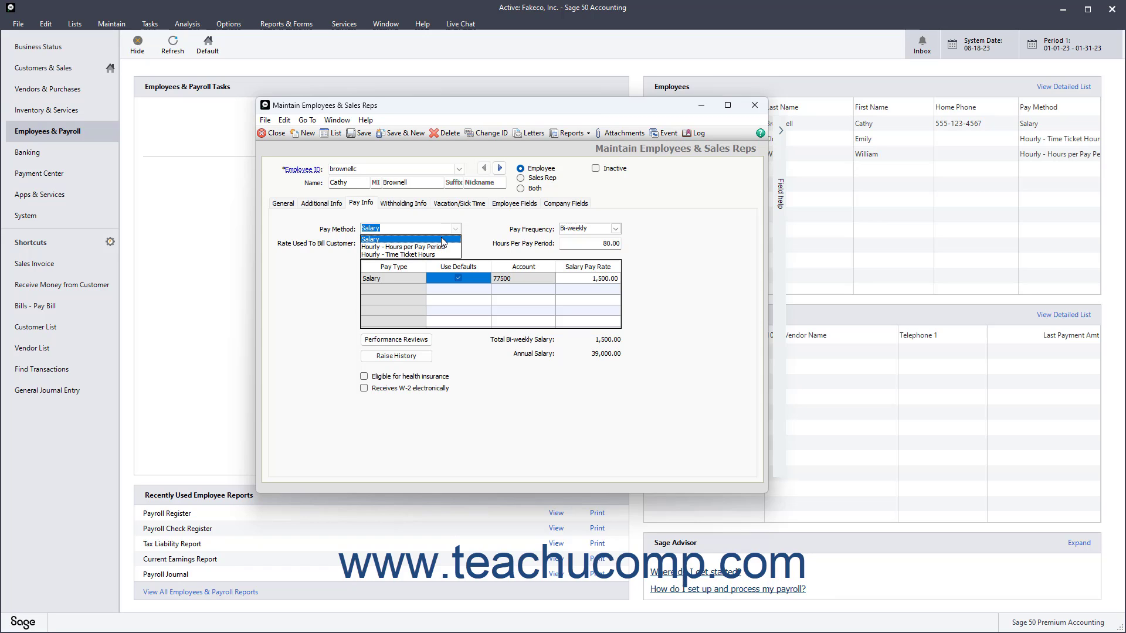
left_click(444, 240)
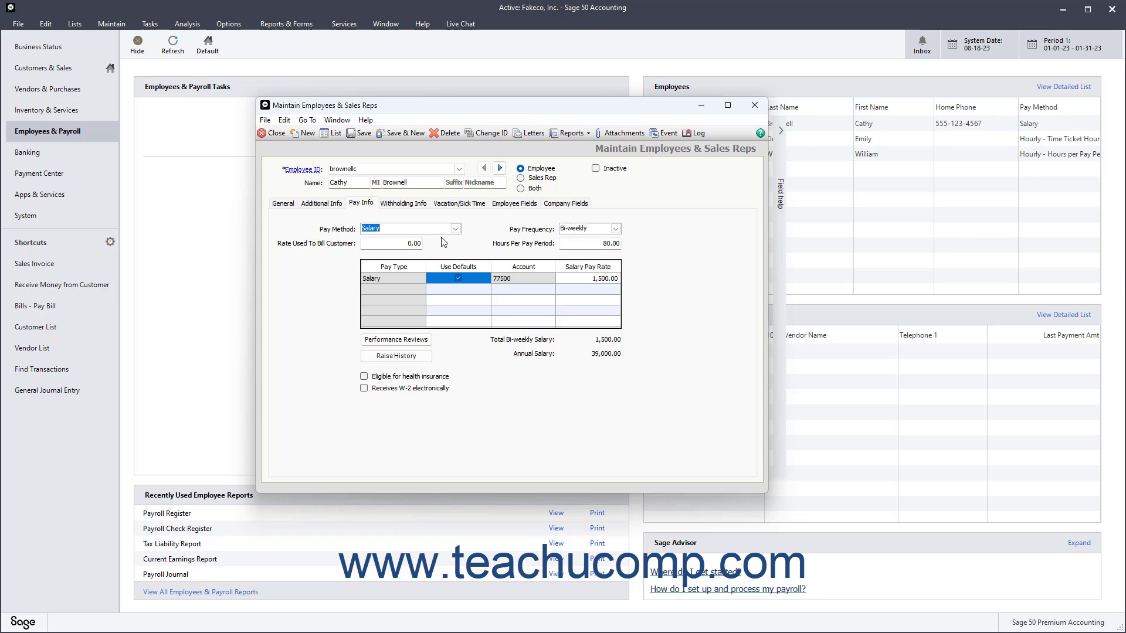
left_click(390, 243)
left_click(615, 228)
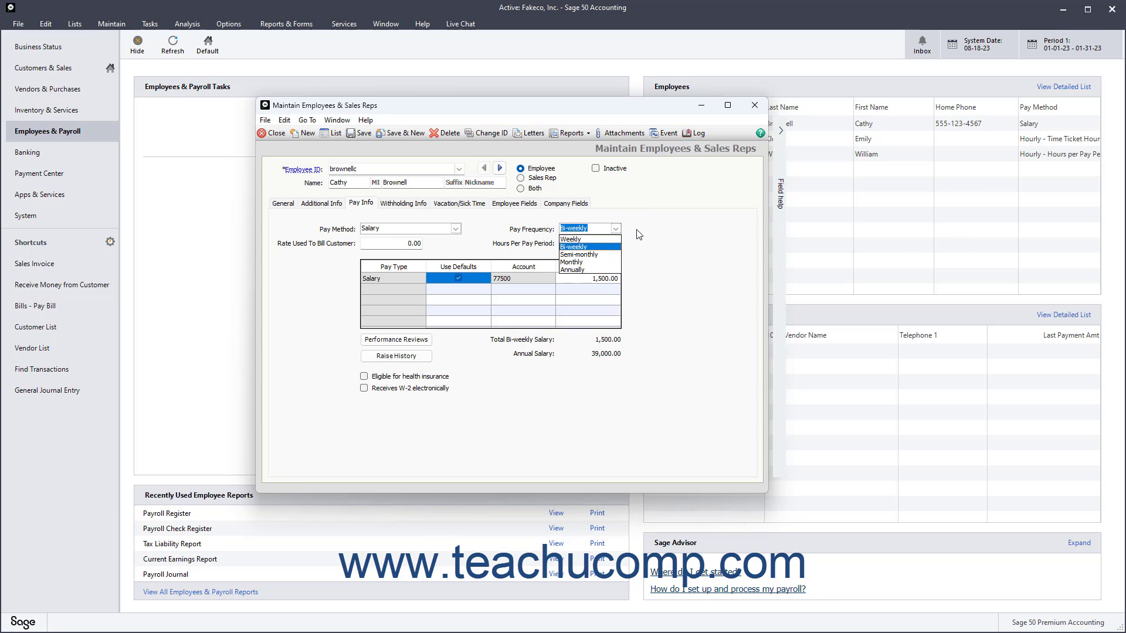
left_click(639, 235)
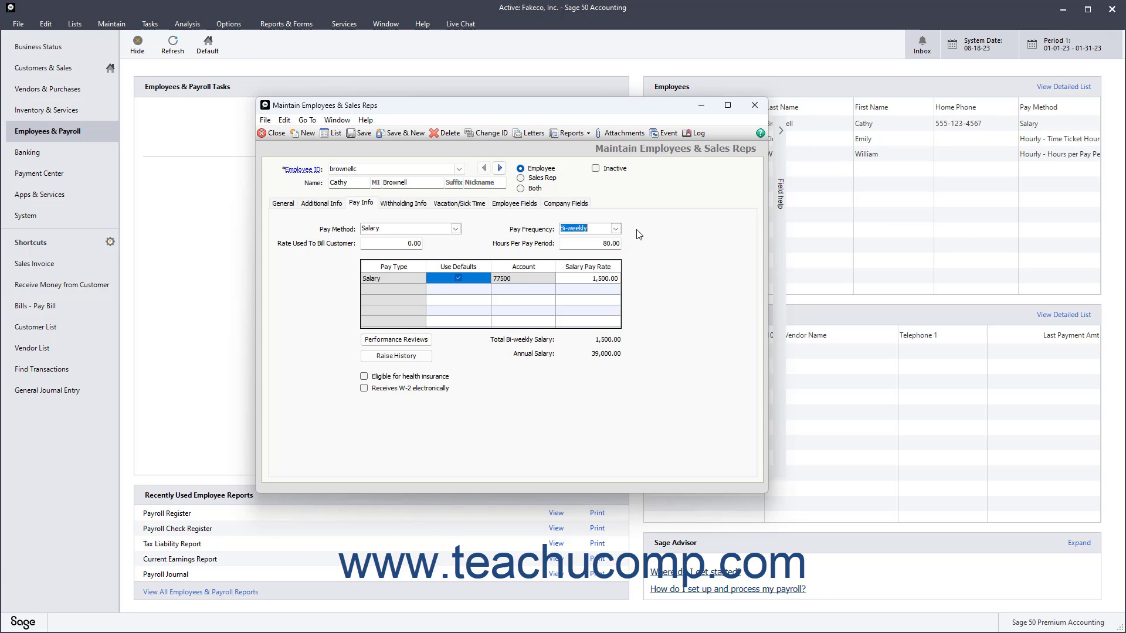
left_click(598, 244)
left_click(578, 281)
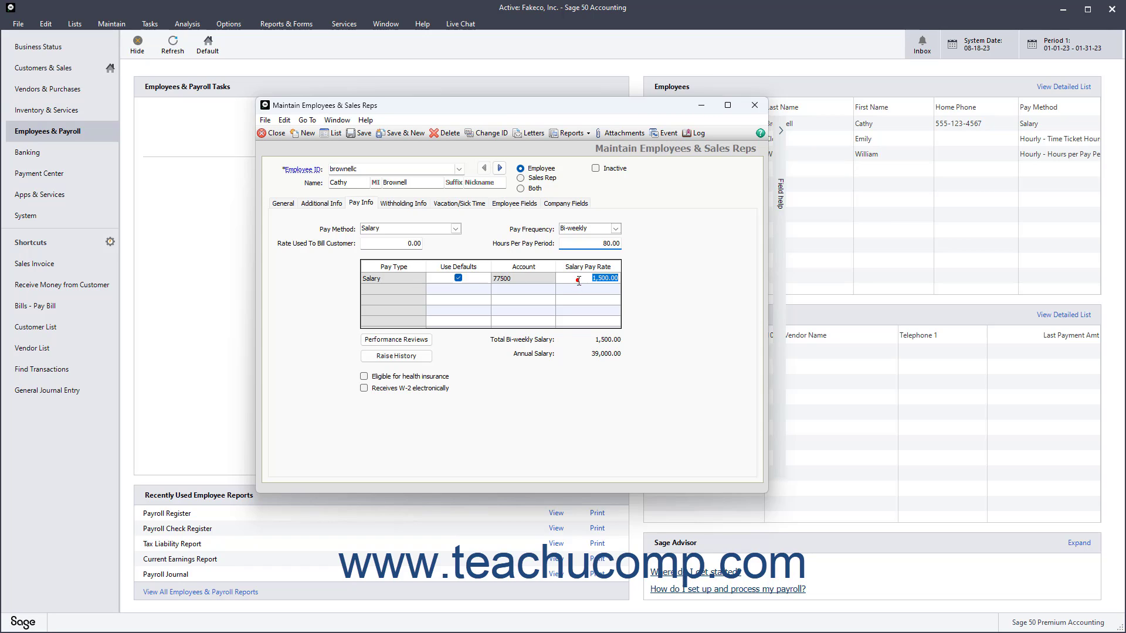
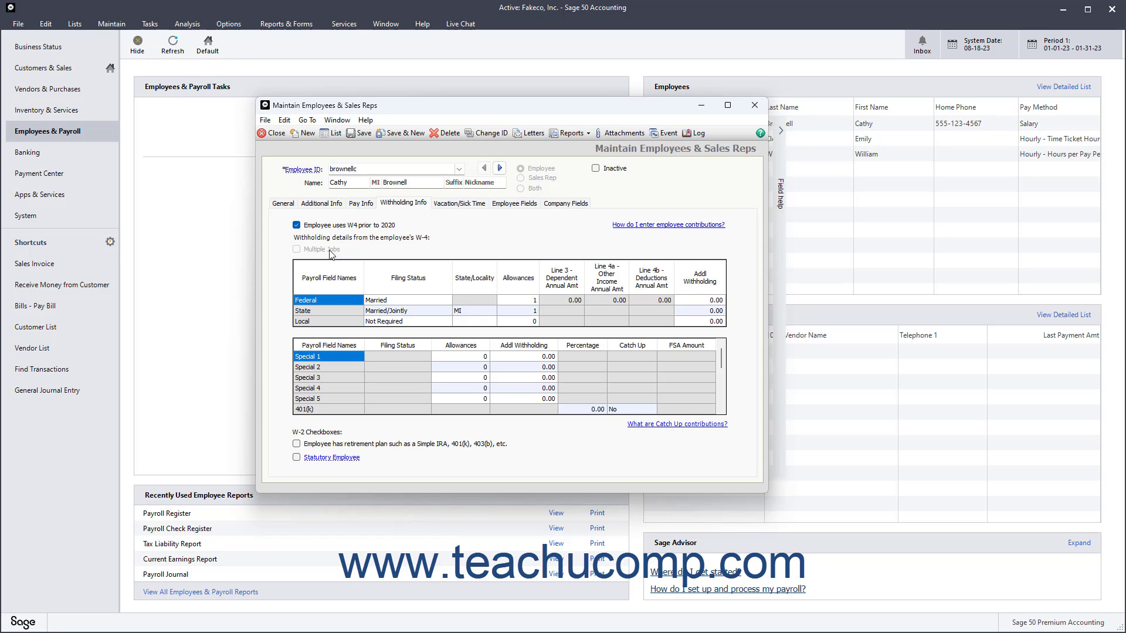
Step: Review the employee's withholding details and the vacation and sick time settings
left_click(405, 281)
mouse_move(321, 463)
left_click(455, 205)
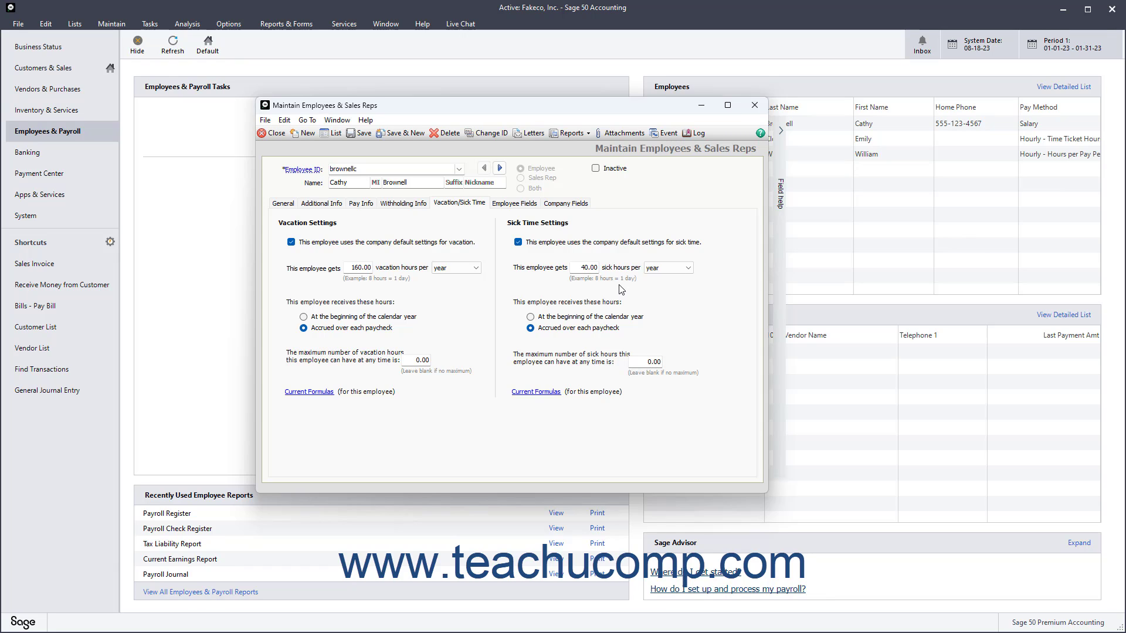
Step: Turn off the defaults for the Dental employee payroll field, check its account and amount, and turn the defaults back on
left_click(526, 204)
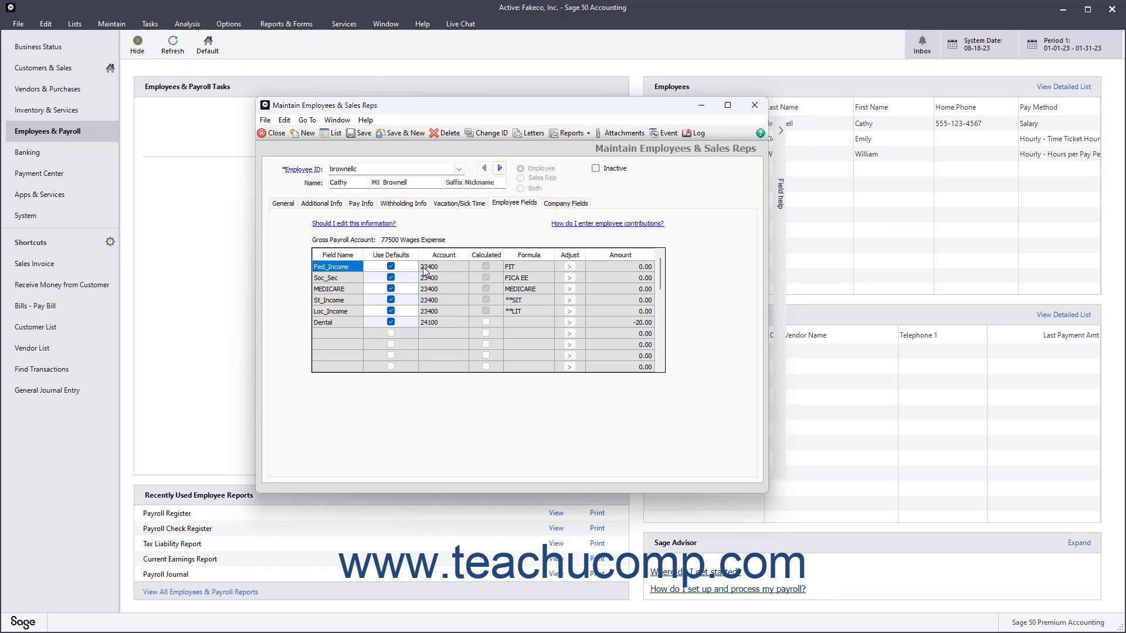
left_click(391, 327)
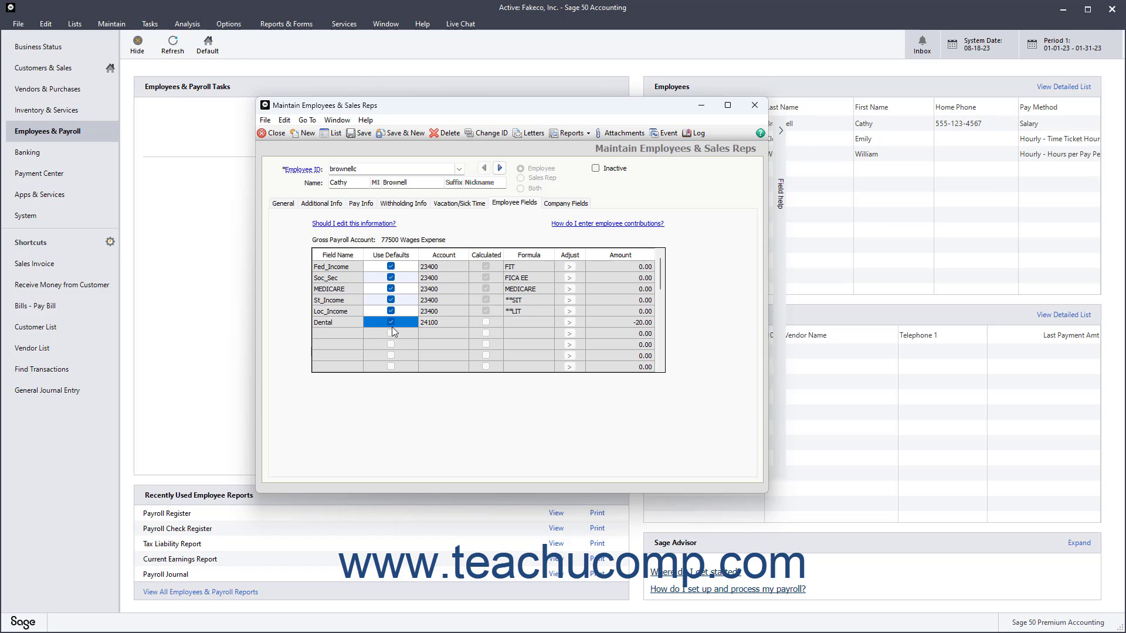
left_click(392, 323)
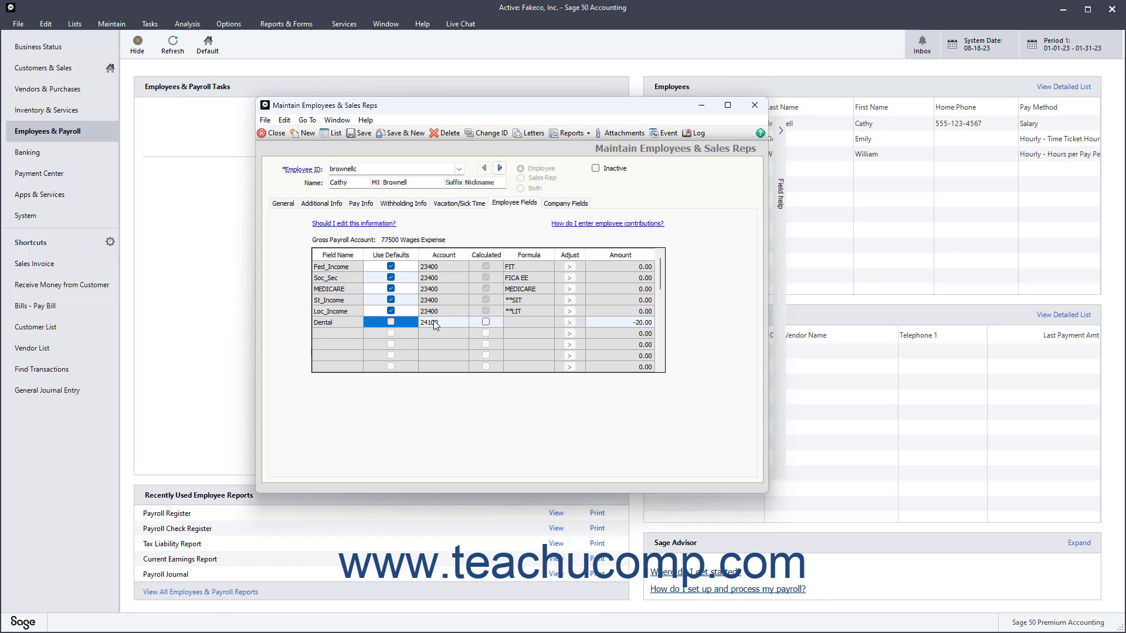
left_click(452, 323)
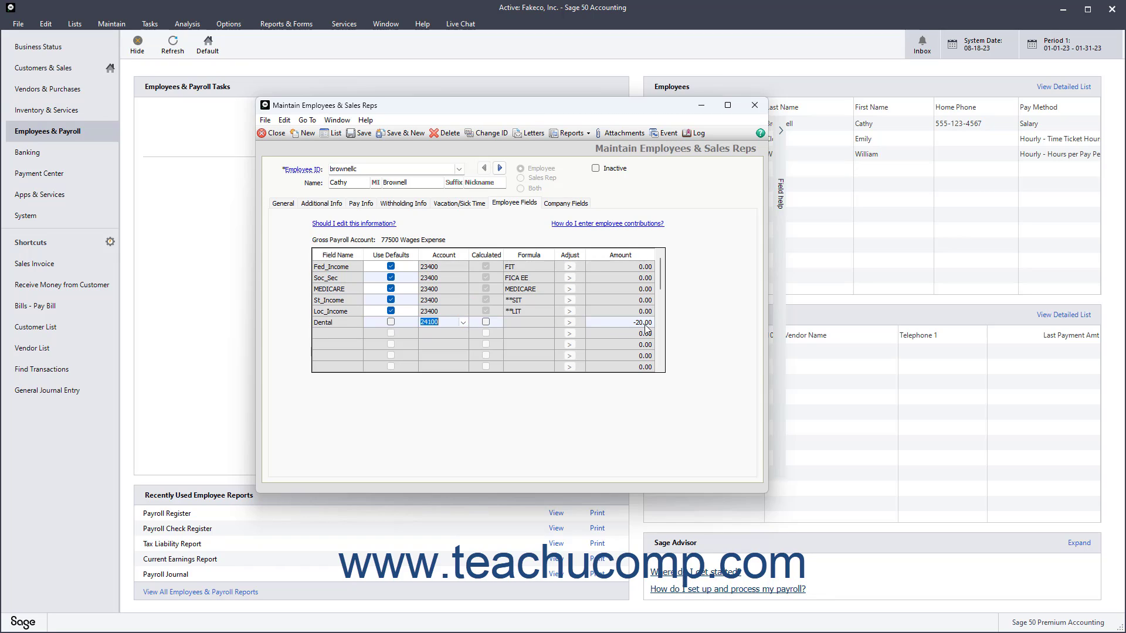
left_click(621, 324)
left_click(391, 322)
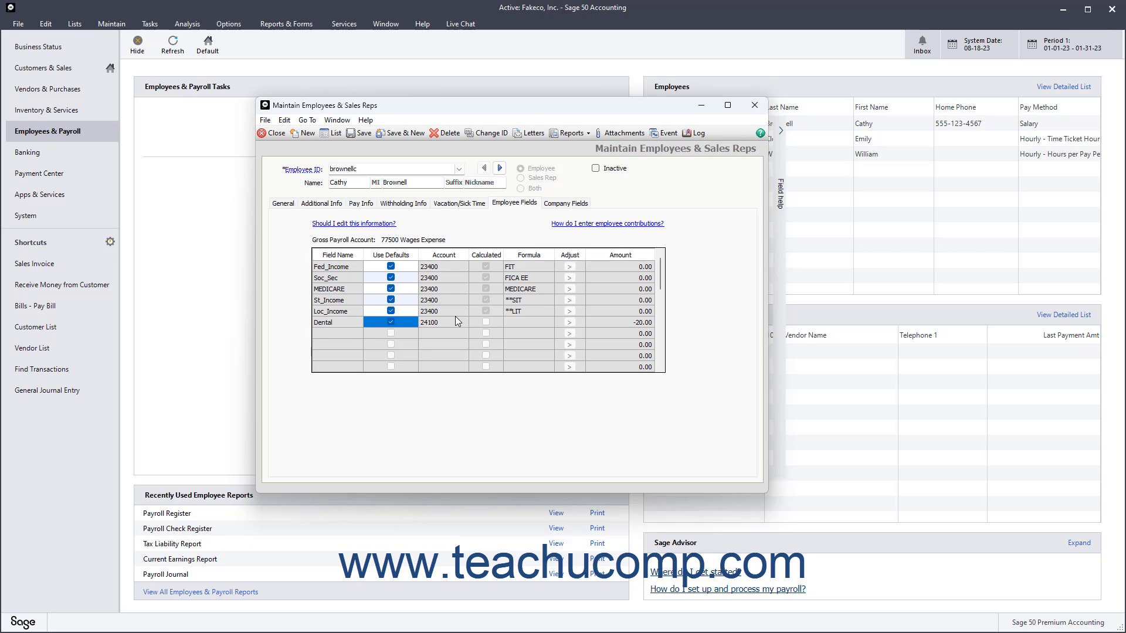
Step: Check the company-paid payroll fields, save the employee record and close its window
left_click(562, 205)
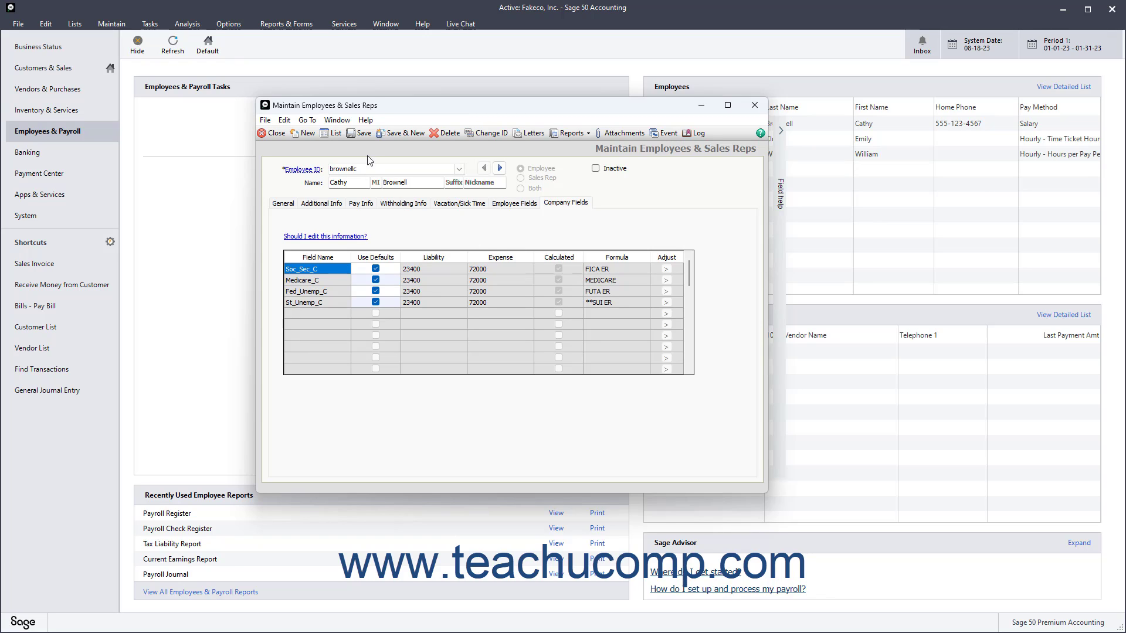
left_click(361, 134)
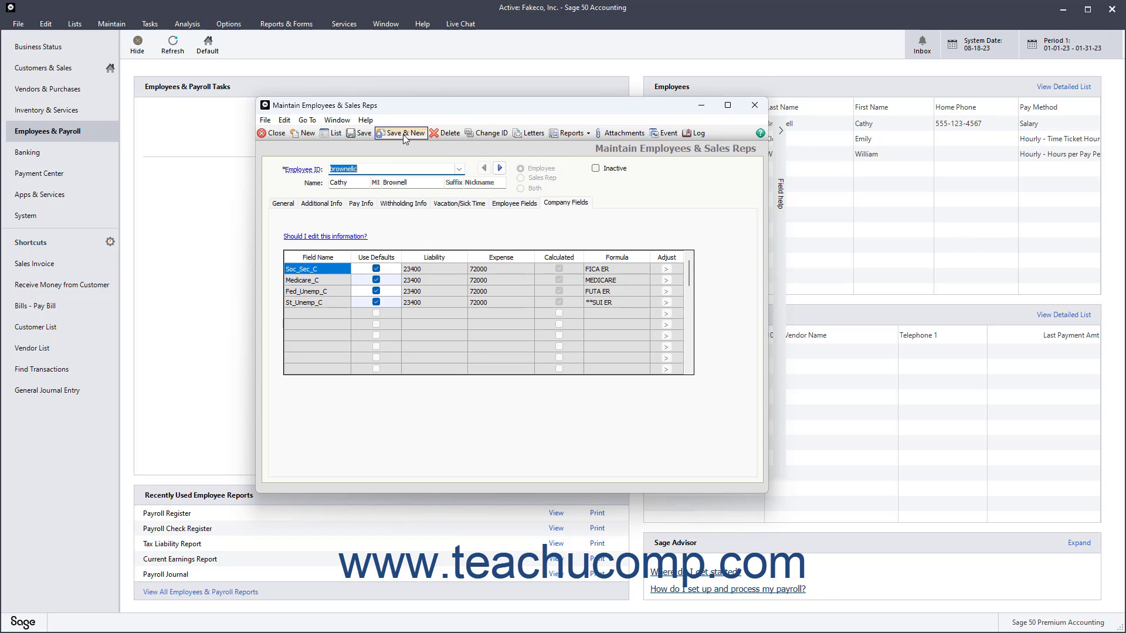
left_click(277, 133)
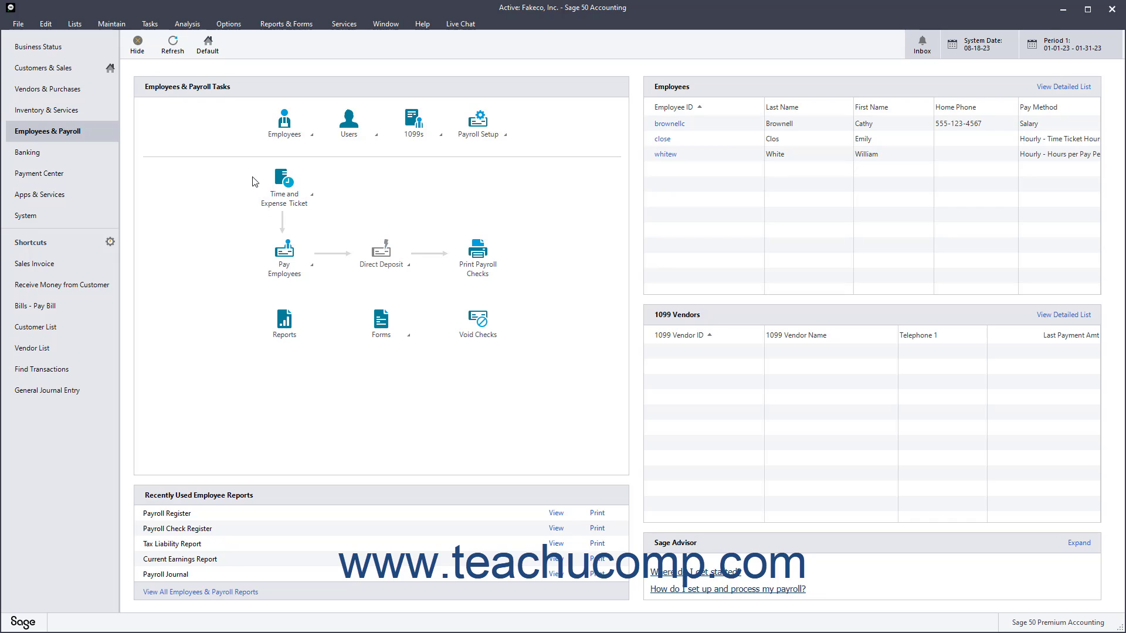